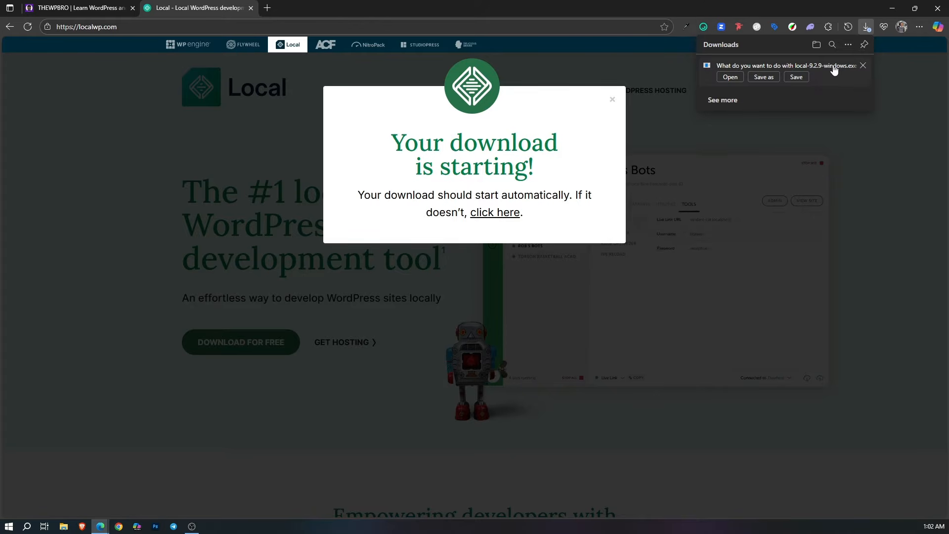
Step: Cancel the pending local-9.2.9-windows.exe download and close the downloads list
click(863, 66)
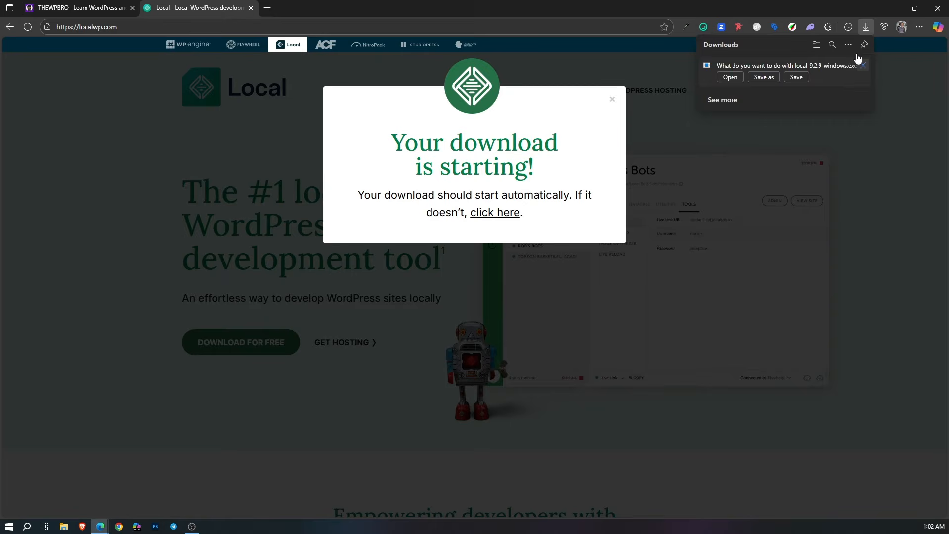
click(864, 30)
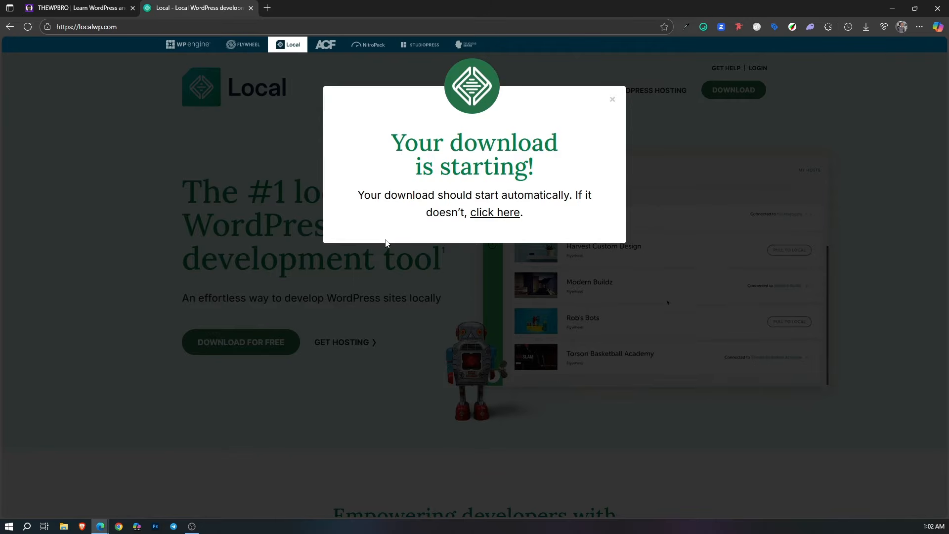
click(250, 245)
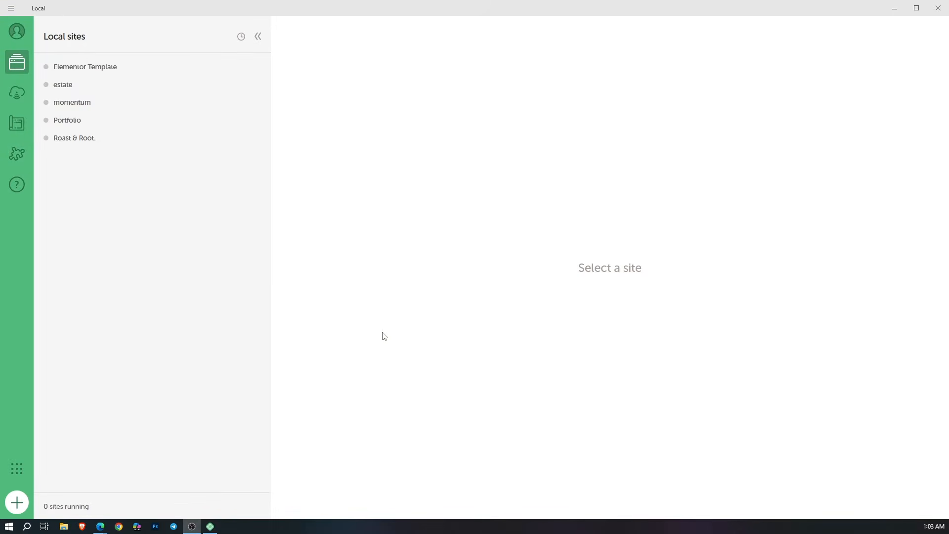
Step: Switch to Local and look through its account options, Connect, Blueprints, Add-ons and More from WP Engine areas
click(18, 35)
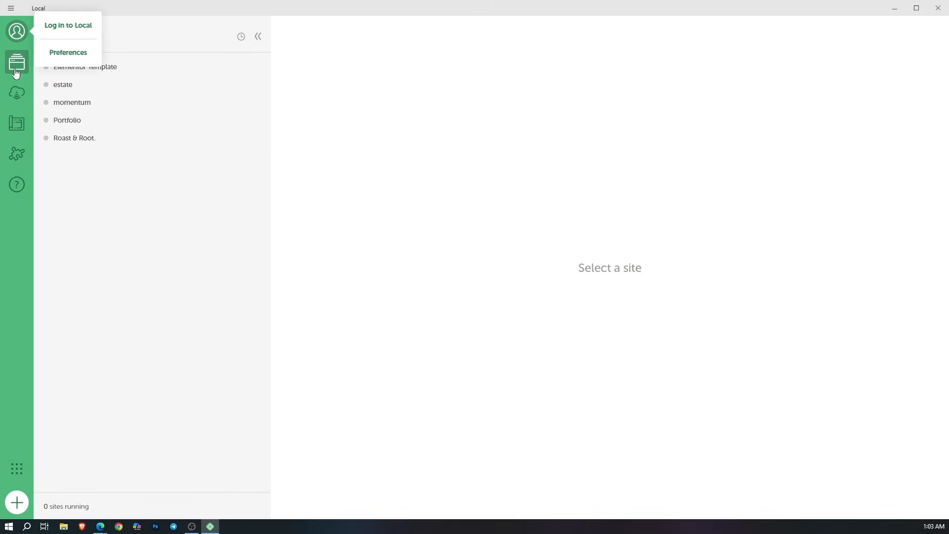
click(86, 254)
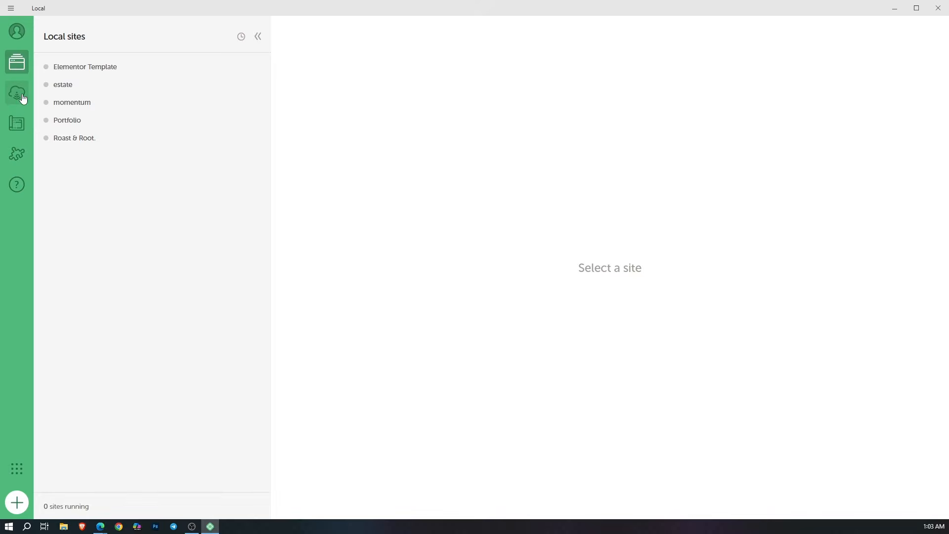
click(22, 96)
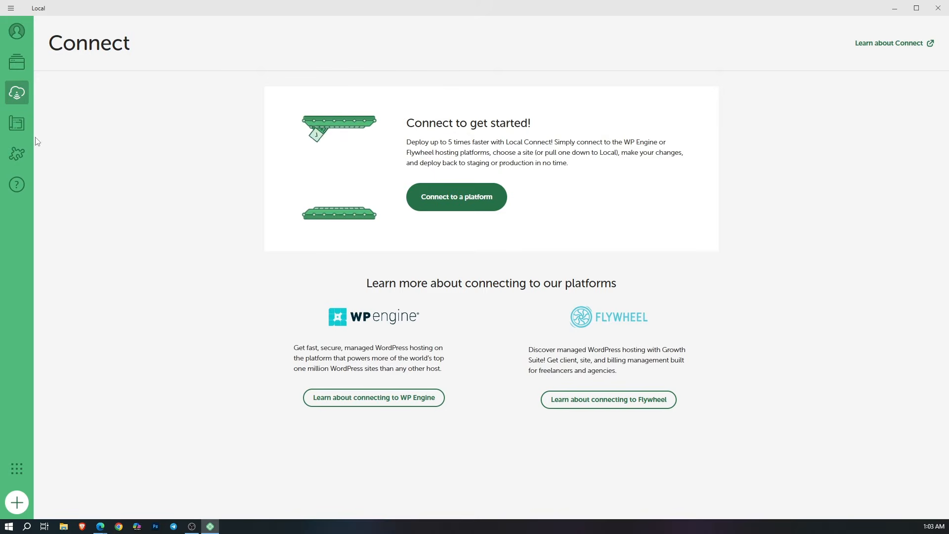
click(20, 125)
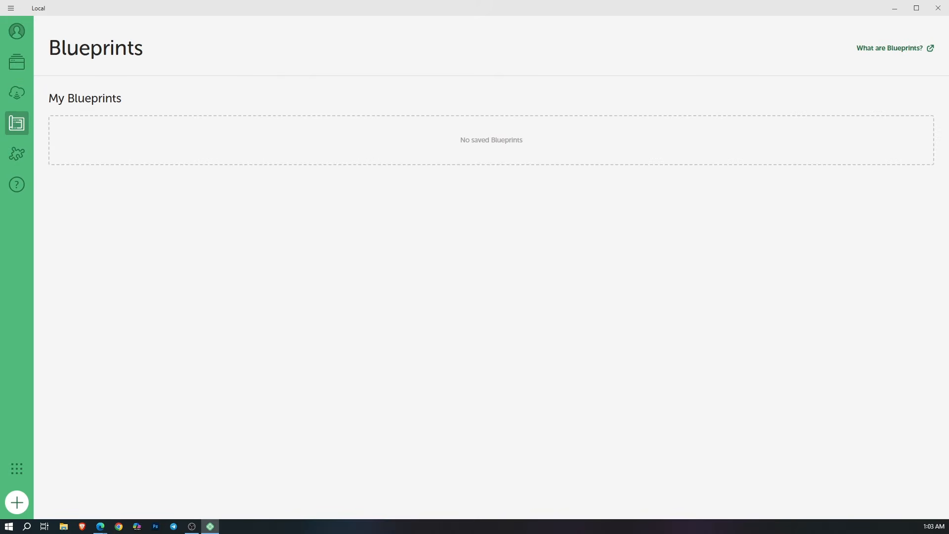
click(24, 157)
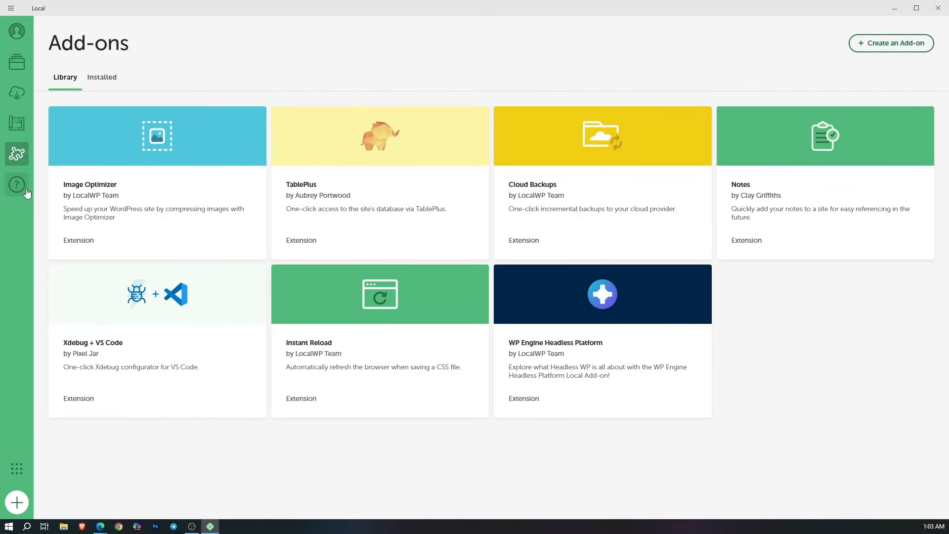
click(18, 470)
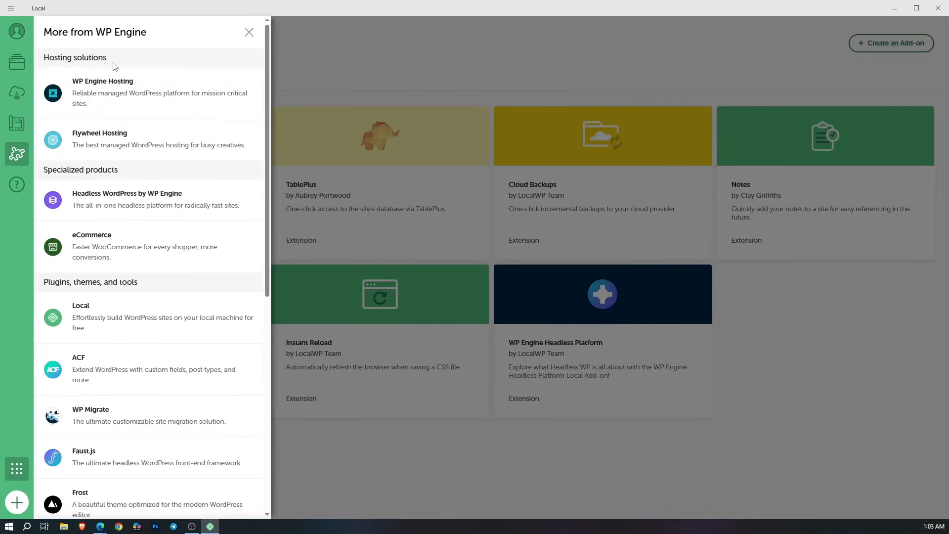
scroll(125, 123, down, 7)
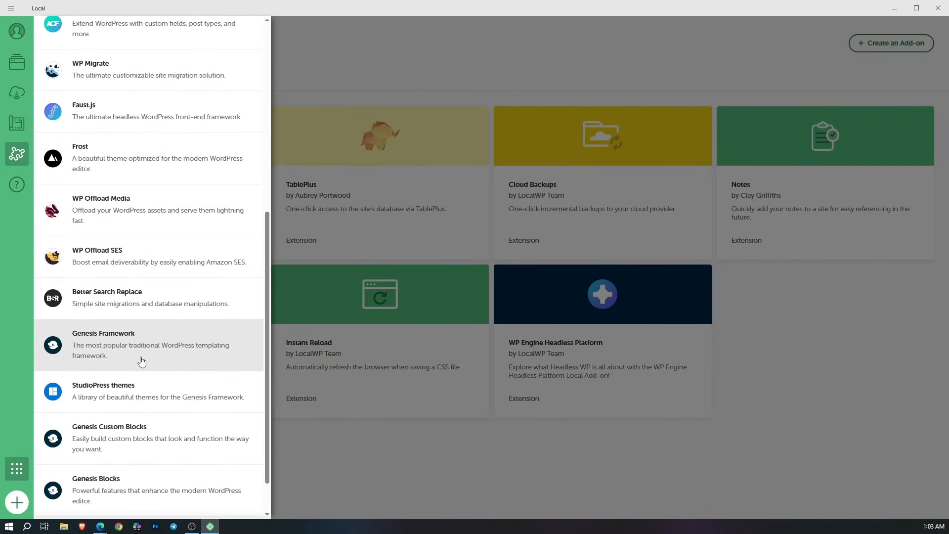
click(18, 331)
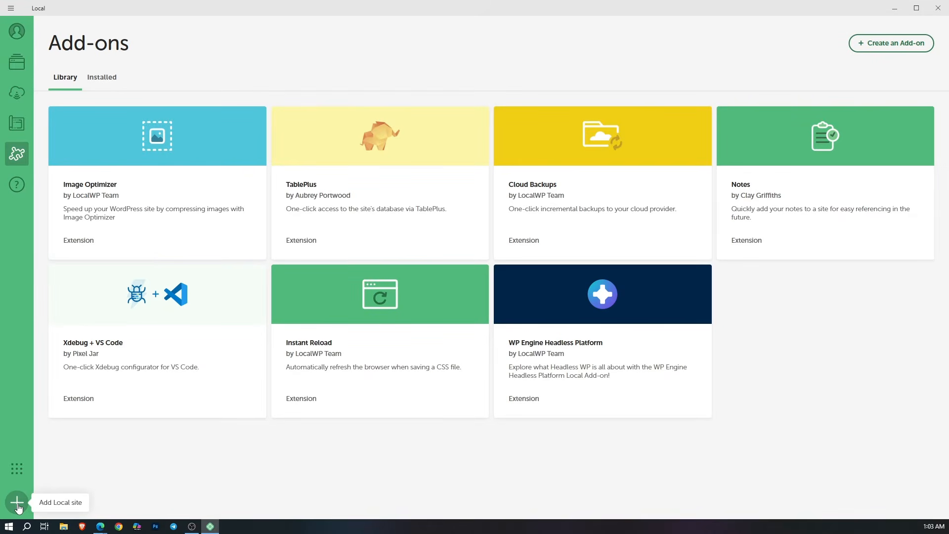
Step: Start creating a new Local site from scratch and name it Tutorial2
click(17, 503)
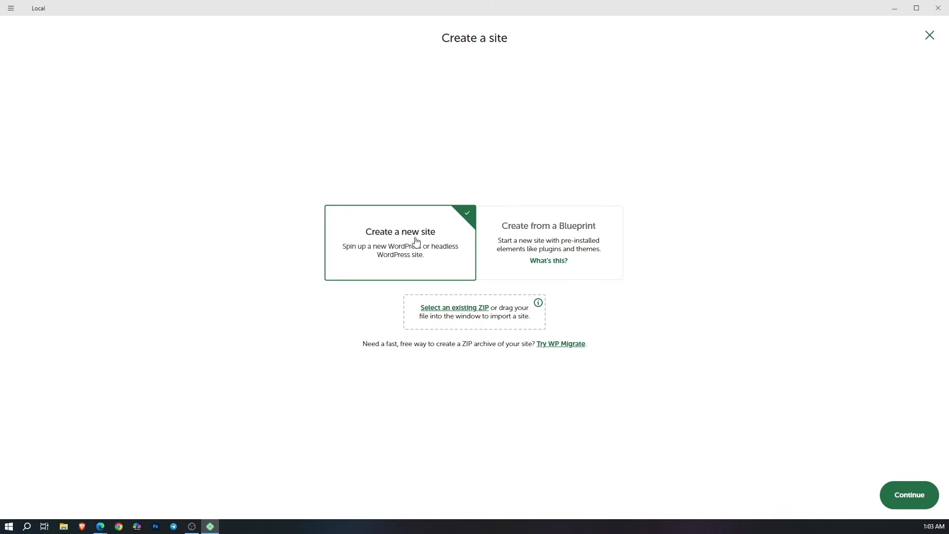
click(899, 495)
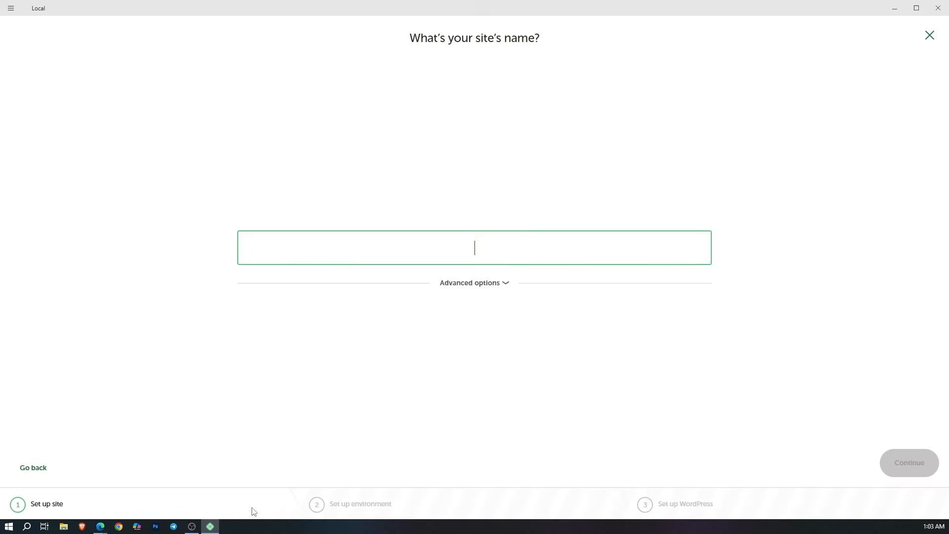
click(35, 466)
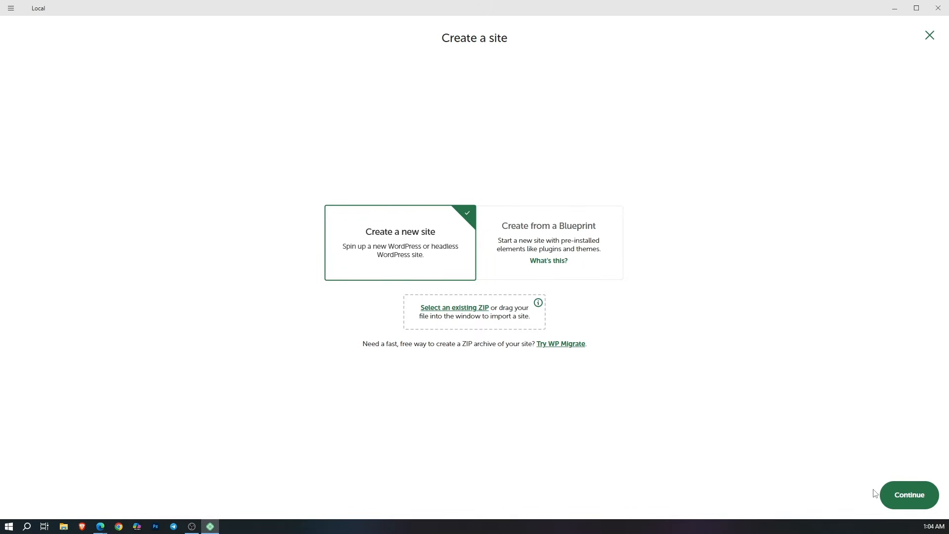
click(908, 498)
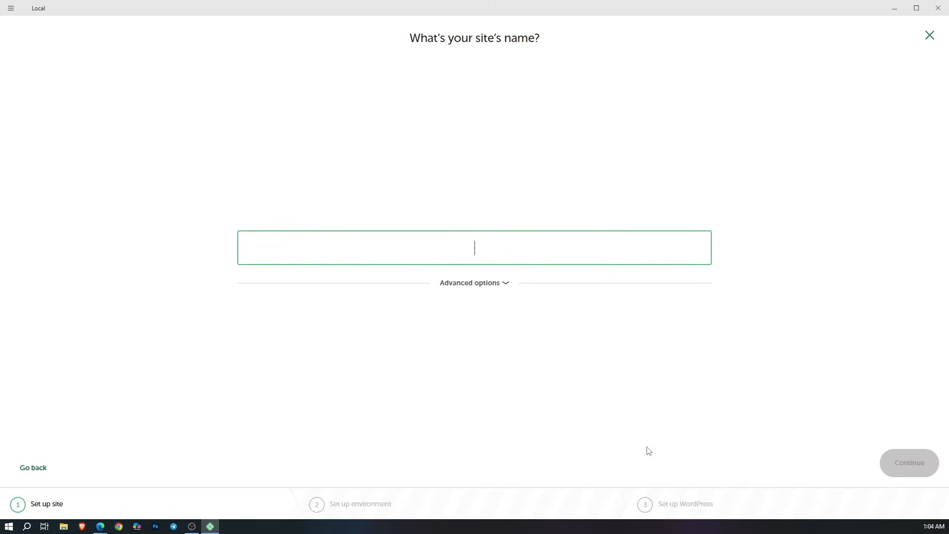
text(Tutori)
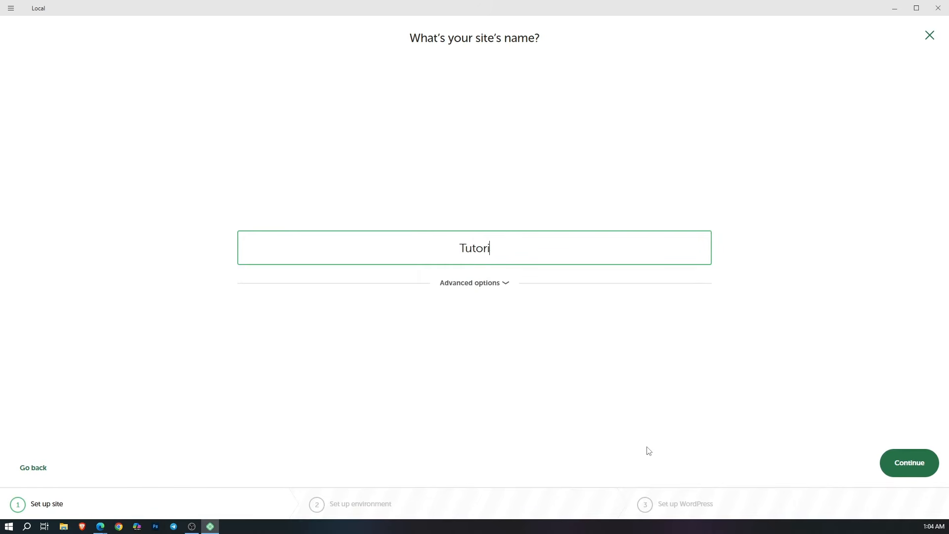
text(al2)
click(648, 451)
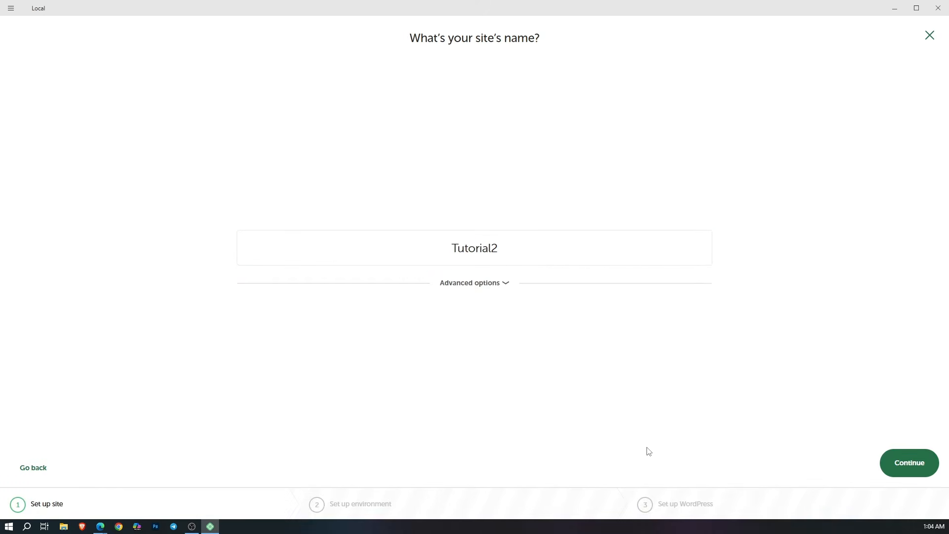
Step: Check the local site domain and path in the advanced options, and proceed to the environment setup
click(492, 284)
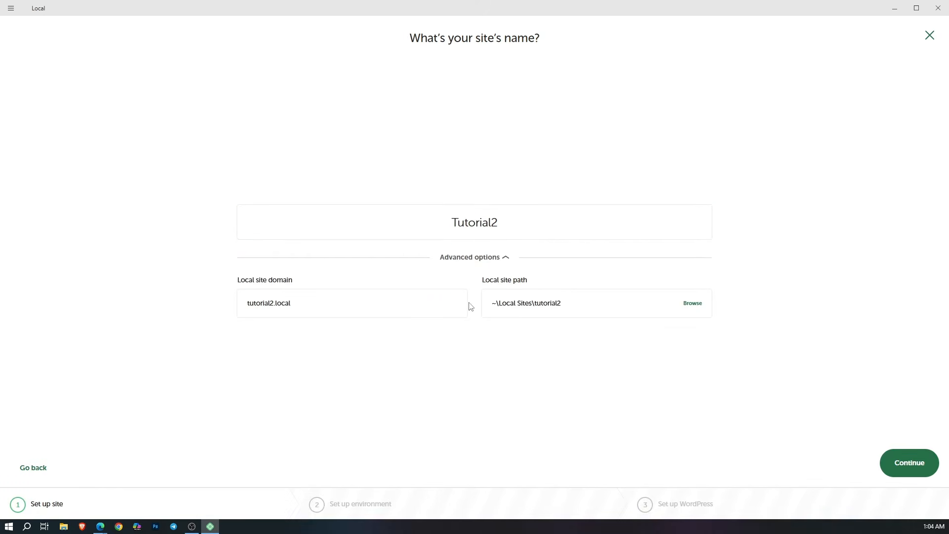
click(275, 303)
drag(275, 303, 243, 312)
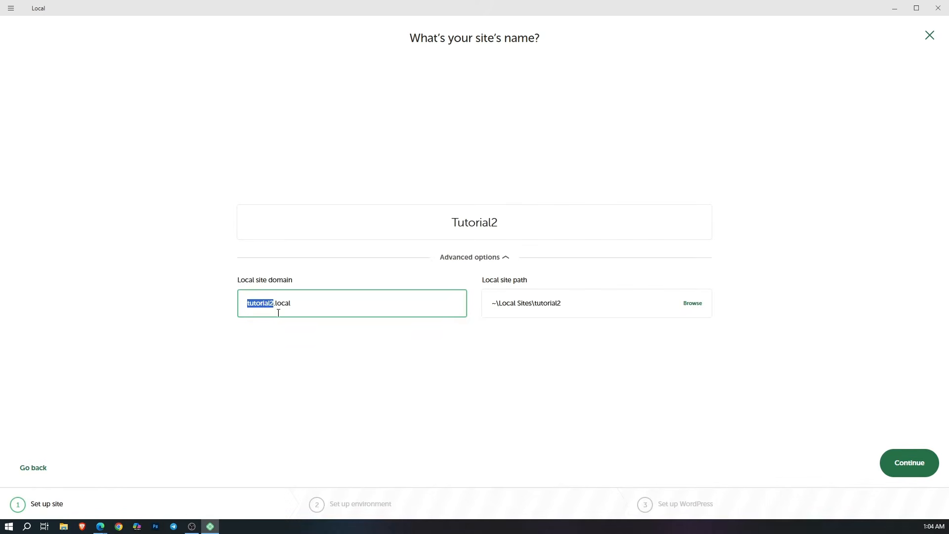
click(478, 329)
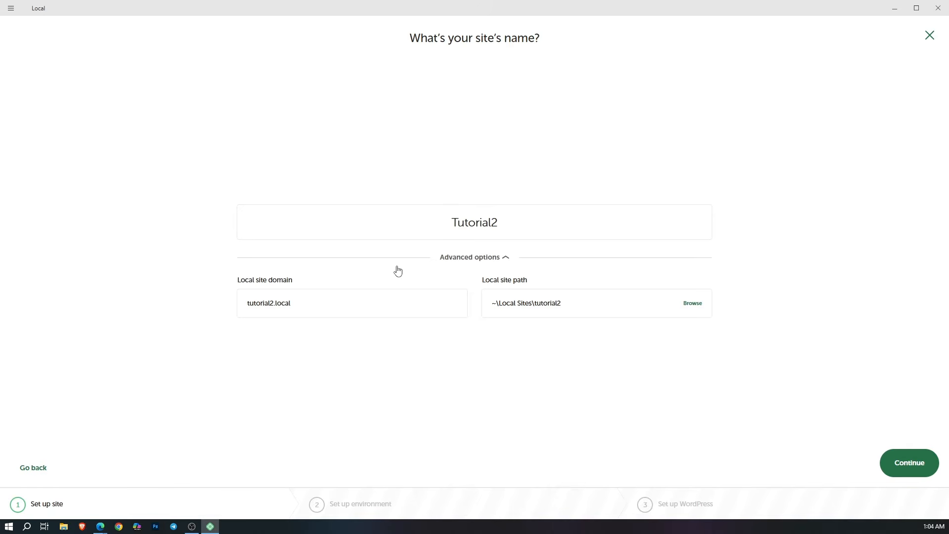
click(476, 260)
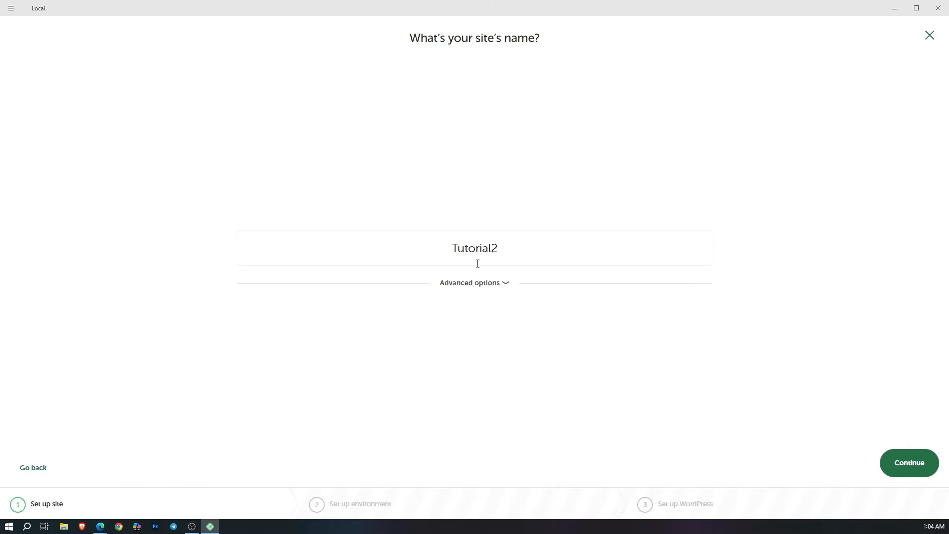
click(917, 461)
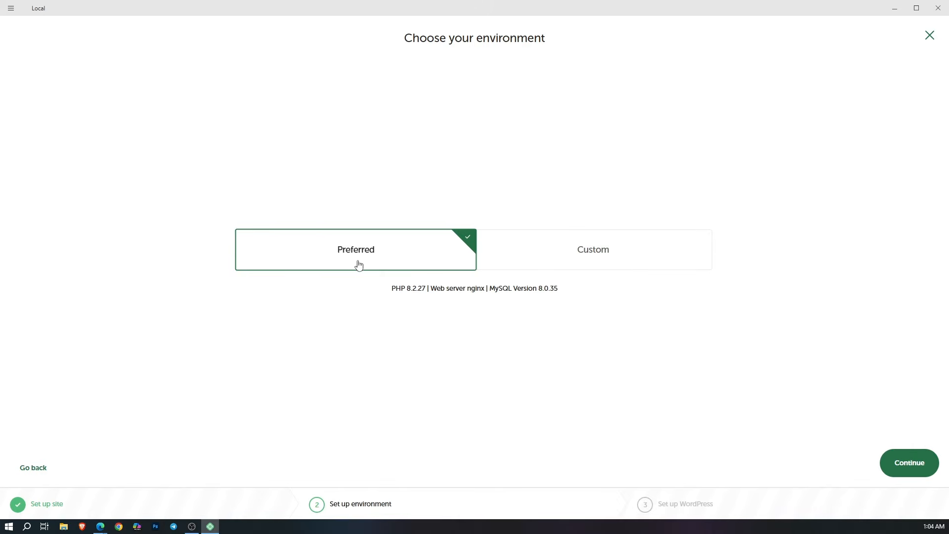
Step: Review the custom environment's PHP version, web server and database choices, and return to the Preferred environment
click(536, 261)
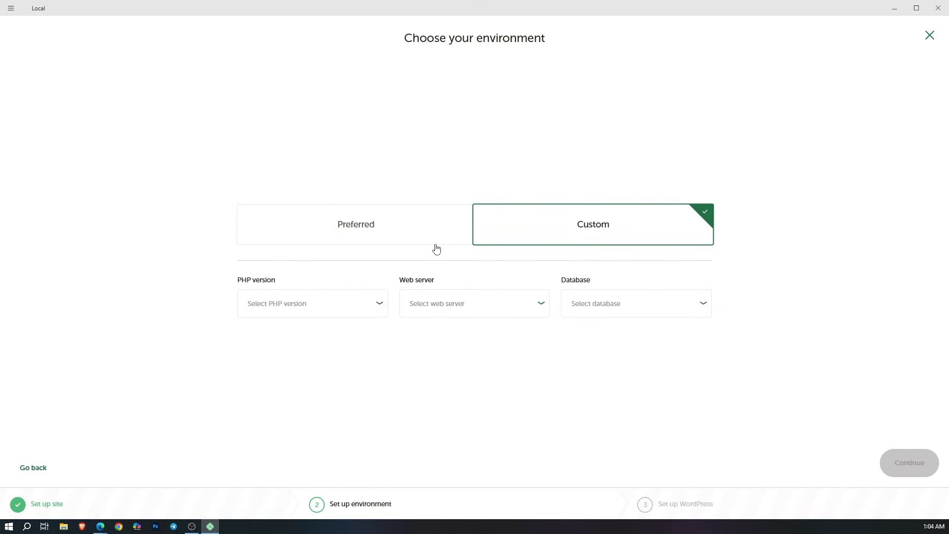
click(379, 303)
scroll(359, 396, down, 3)
scroll(360, 426, up, 3)
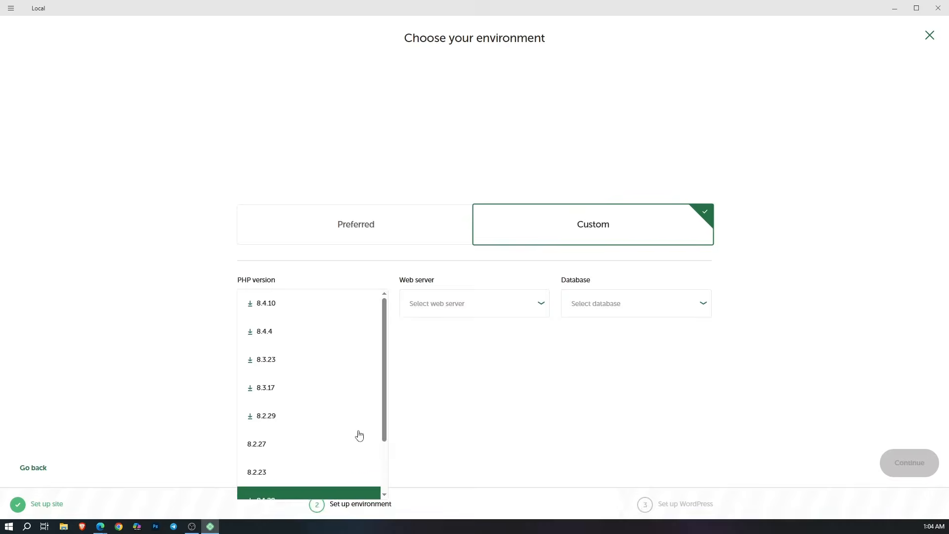
click(506, 314)
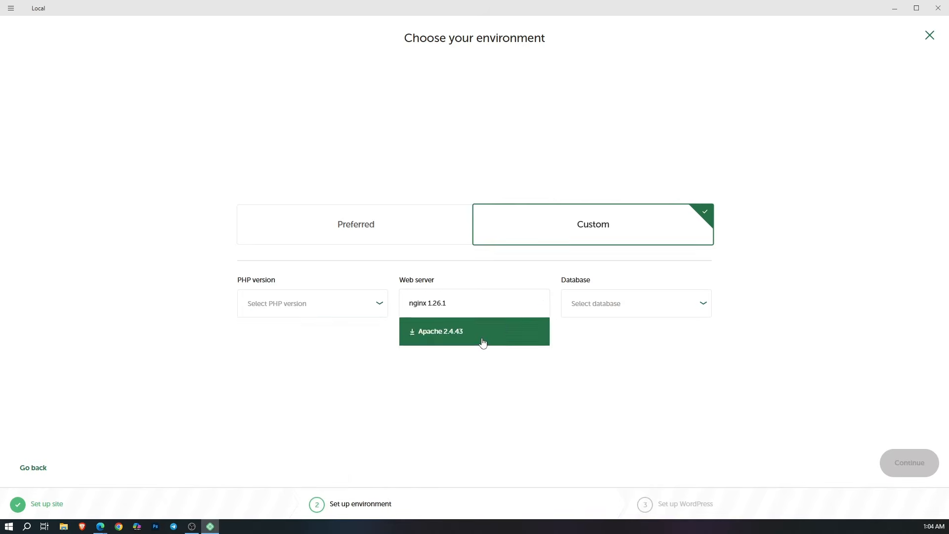
click(620, 314)
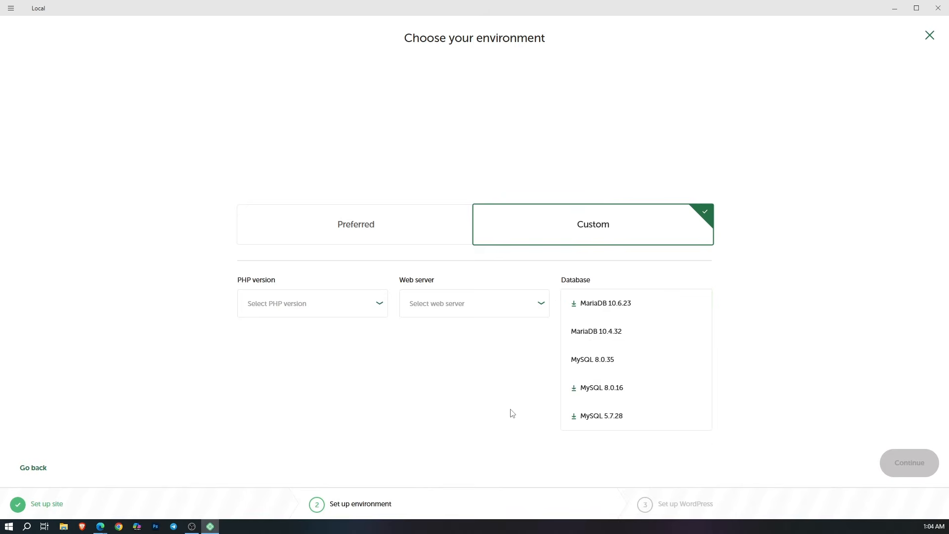
click(495, 412)
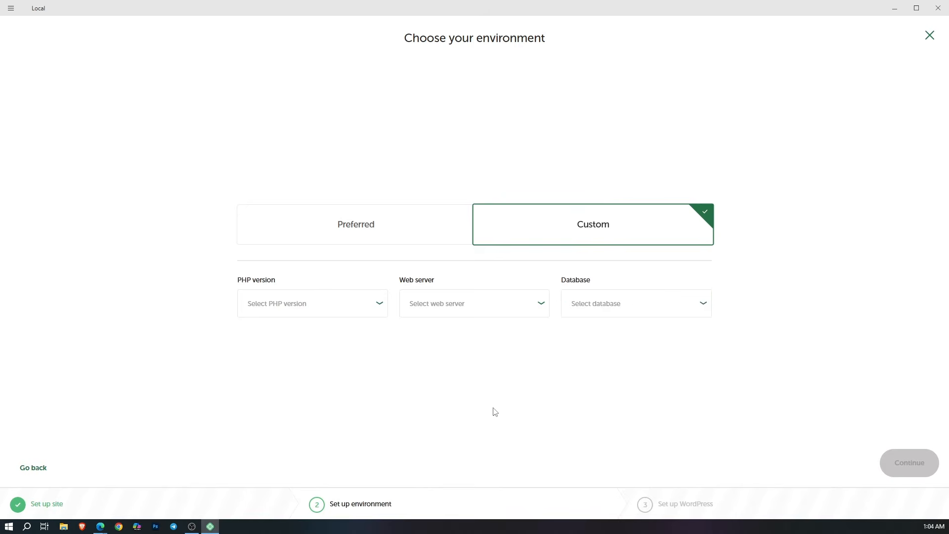
click(374, 240)
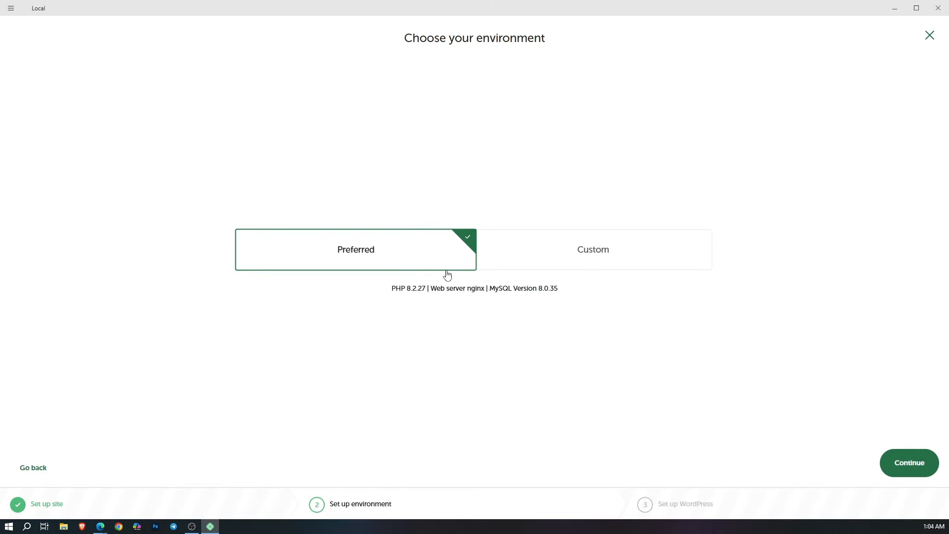
Step: Accept the Preferred environment and fill in the WordPress username and password, keeping the default e-mail
click(910, 464)
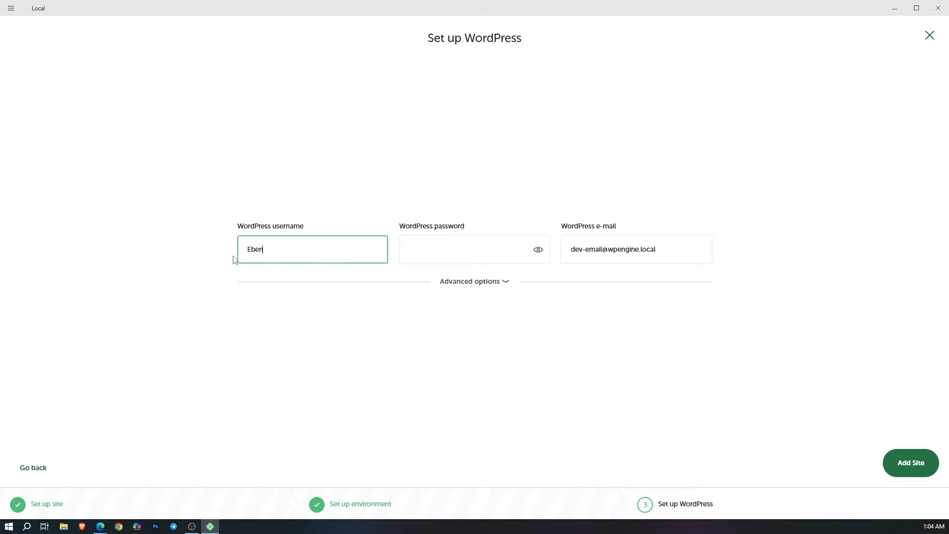
click(438, 241)
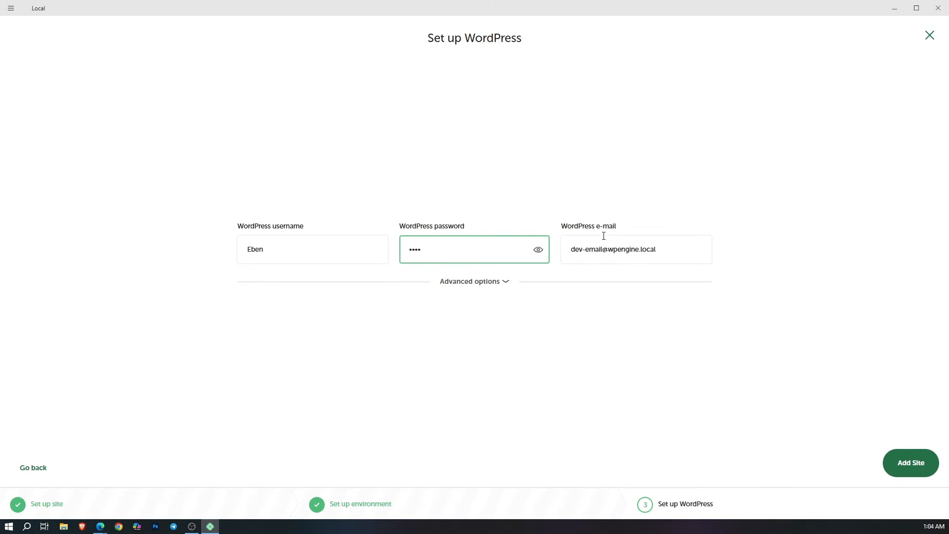
triple_click(666, 248)
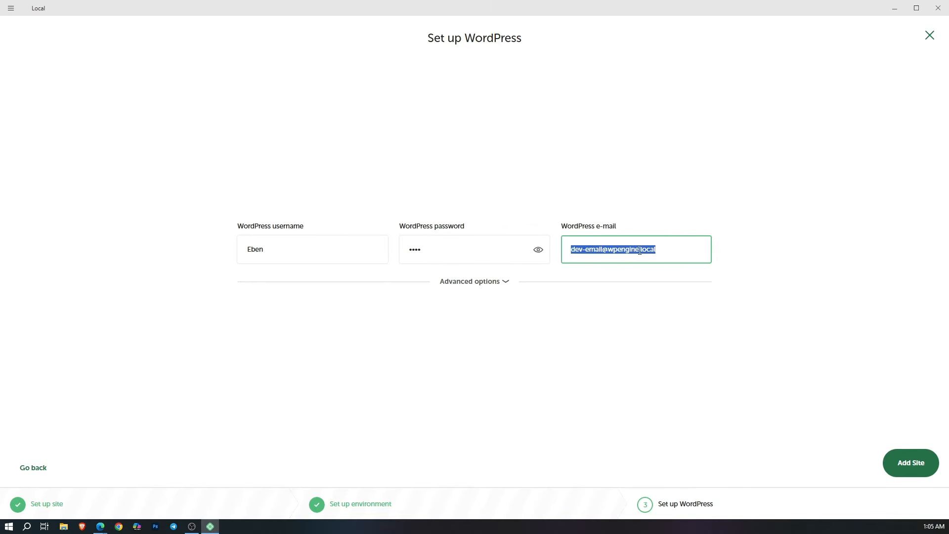
Step: Check the language and multisite choices in the advanced options, keep English (United States) and No, and add the site
click(477, 281)
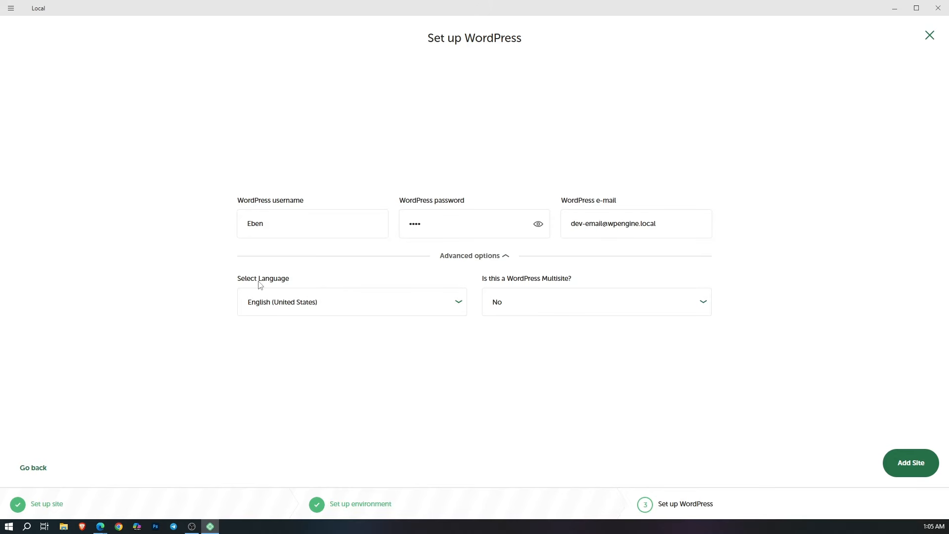
click(286, 310)
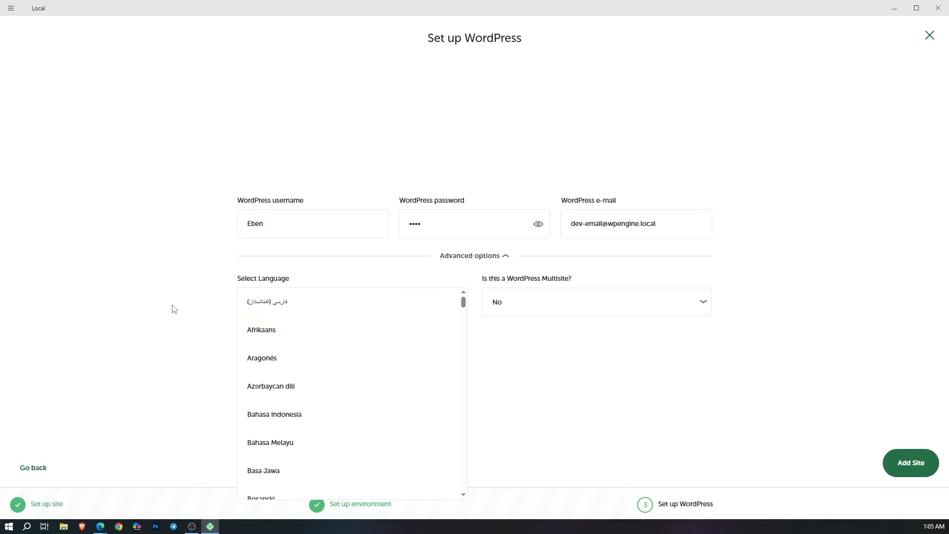
click(199, 289)
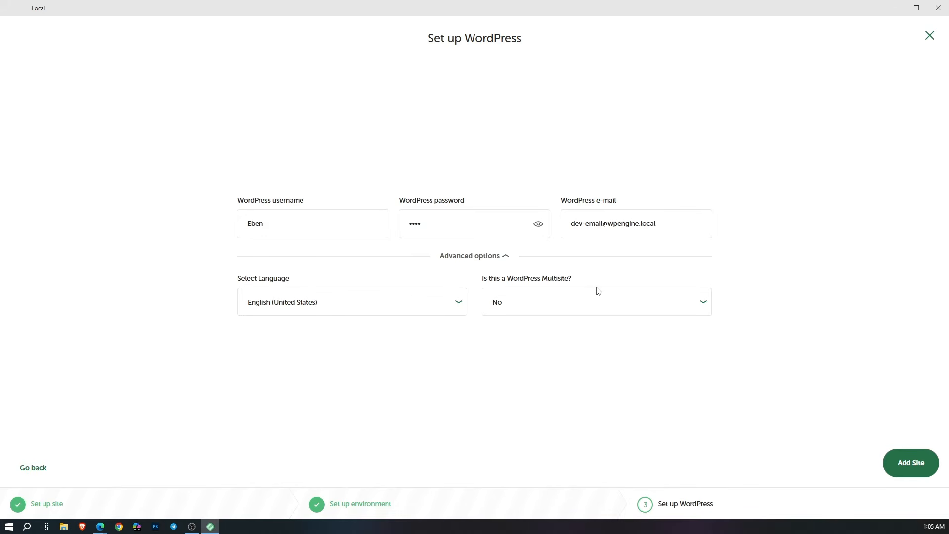
click(677, 303)
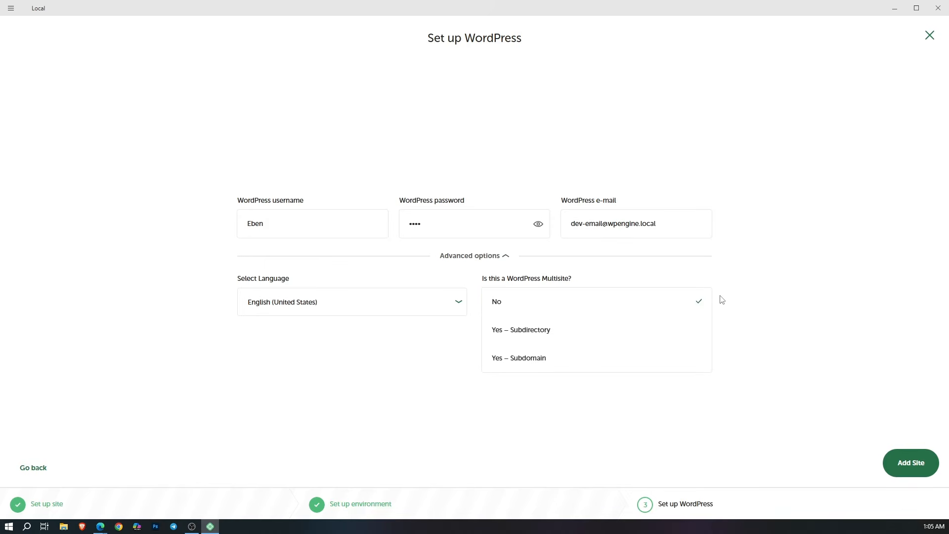
click(732, 303)
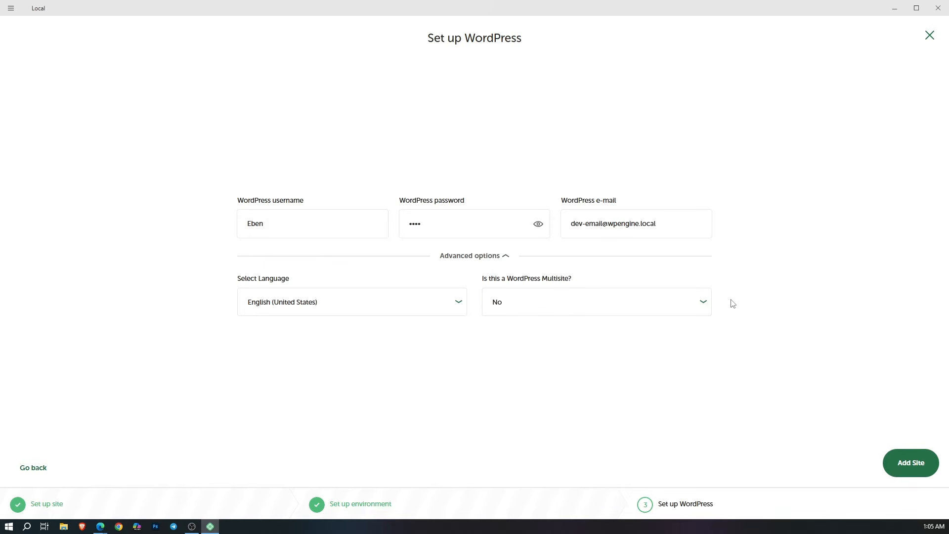
click(911, 452)
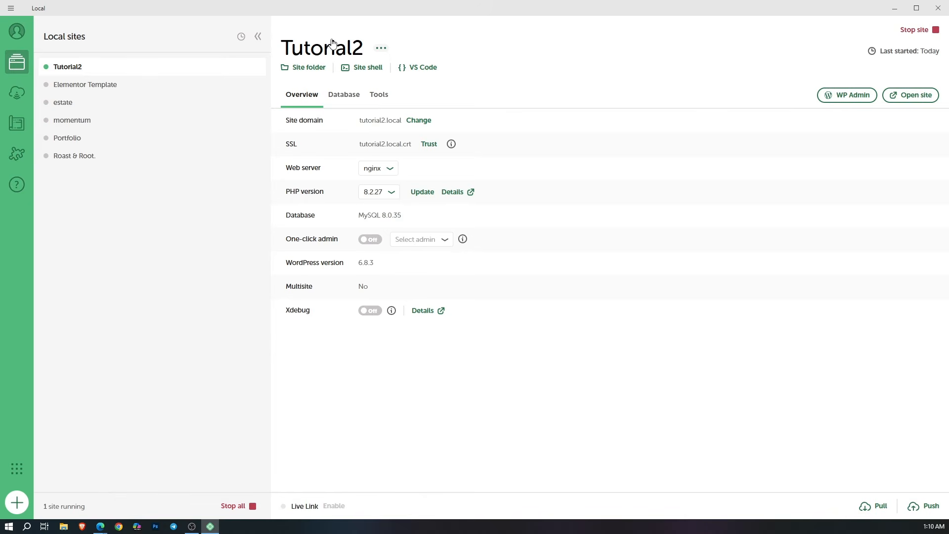
Step: Open the Tutorial2 site folder, look through the WordPress files in app\public, and close the folder window
click(304, 70)
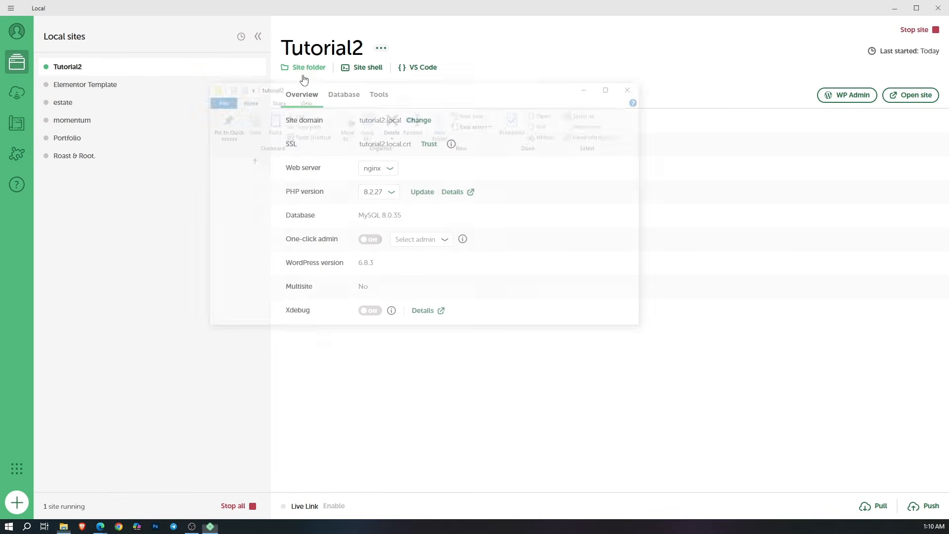
double_click(330, 189)
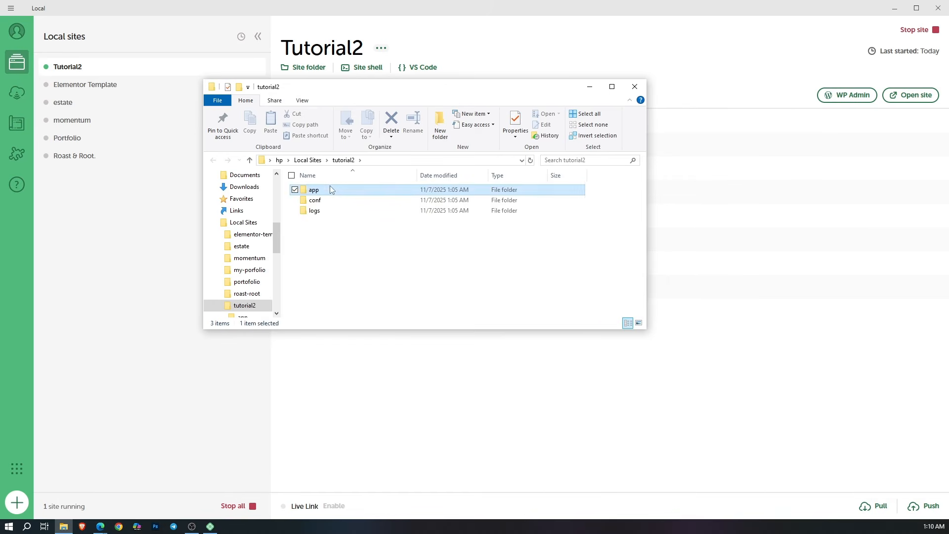
double_click(317, 190)
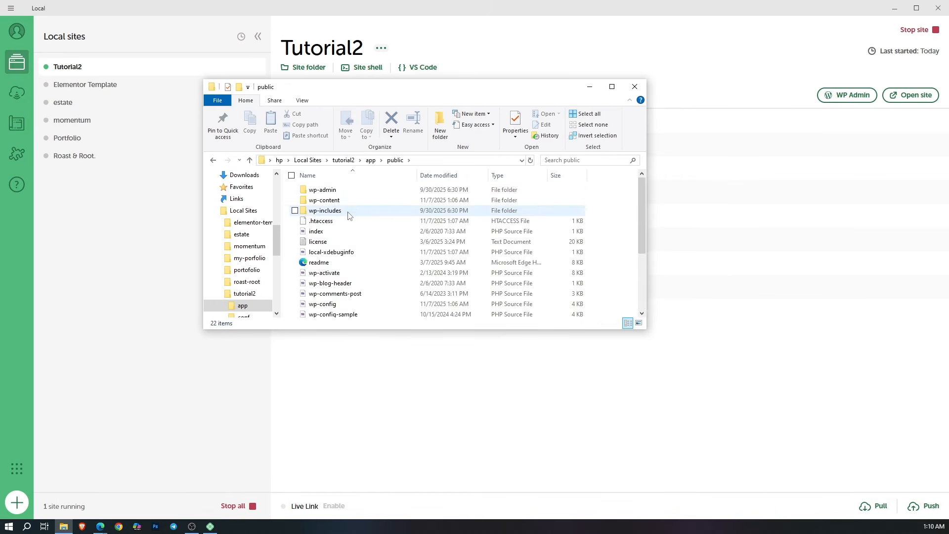
scroll(346, 237, down, 3)
scroll(353, 239, up, 2)
scroll(353, 238, up, 1)
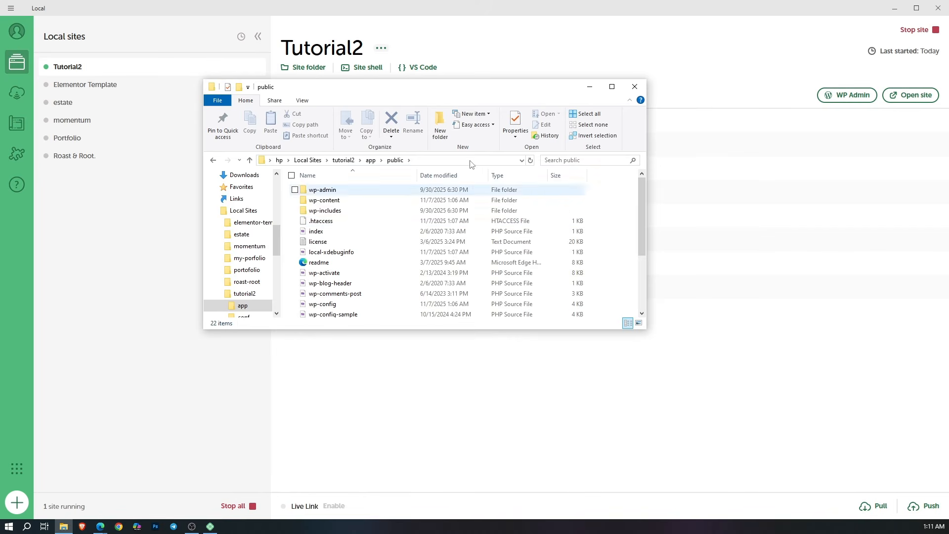
click(635, 86)
Step: Open the site shell for Tutorial2, move its window into view to read the environment details, and close it
click(368, 68)
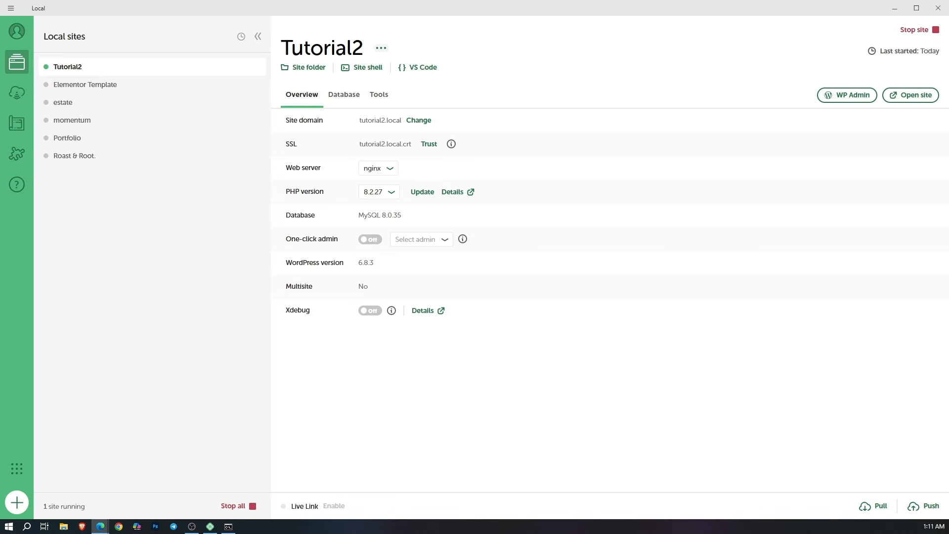
drag(0, 62, 519, 89)
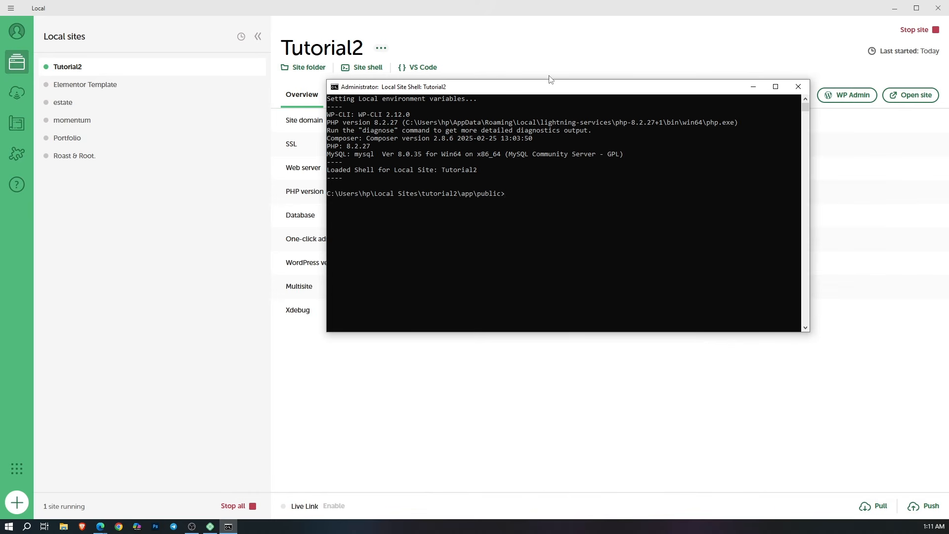
drag(671, 96, 622, 104)
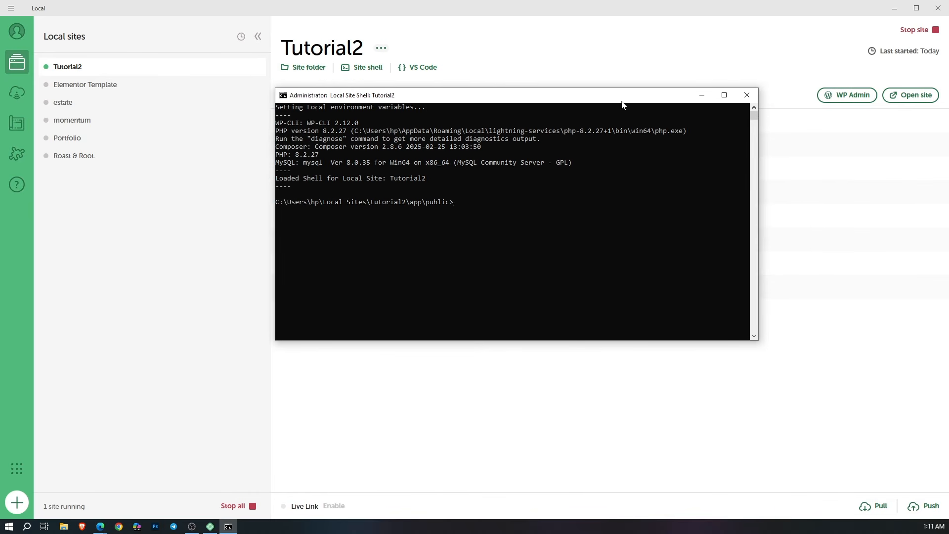
click(746, 95)
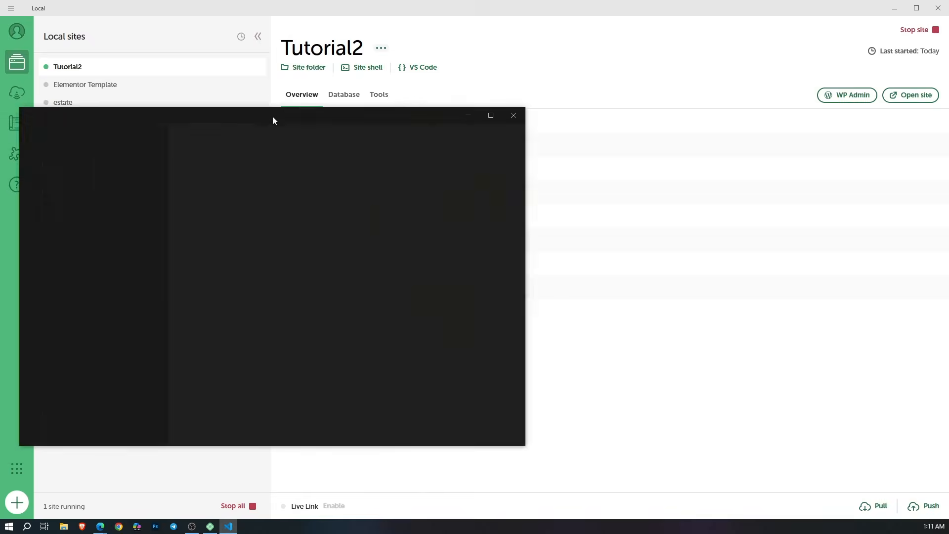
Step: Inspect wp-activate.php, wp-blog-header.php and the database settings in wp-config.php in a maximized VS Code window, and close it
drag(271, 119, 515, 59)
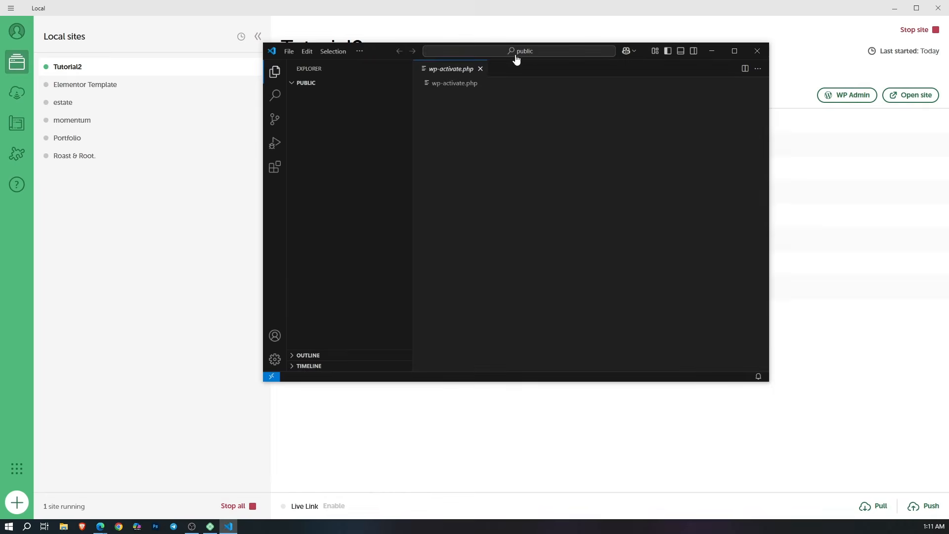
click(734, 52)
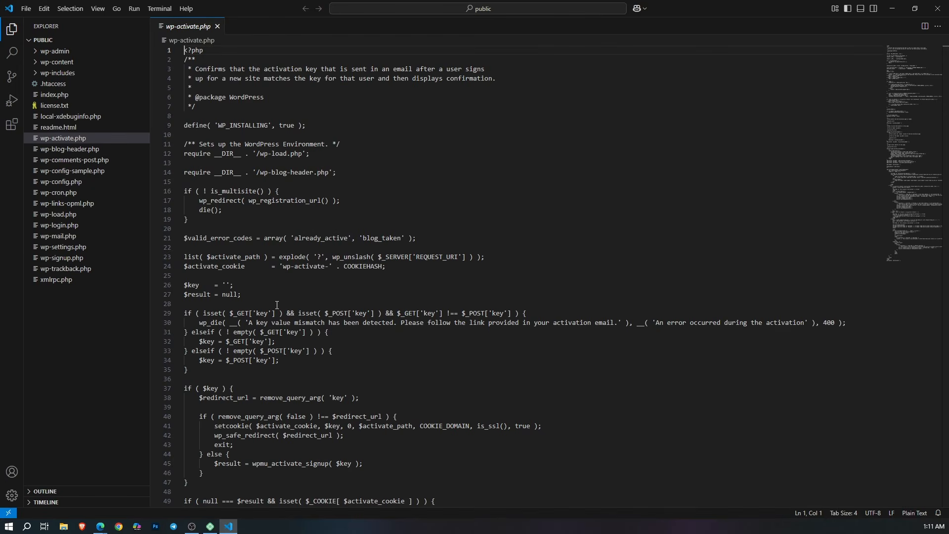
scroll(567, 158, down, 3)
scroll(568, 158, up, 4)
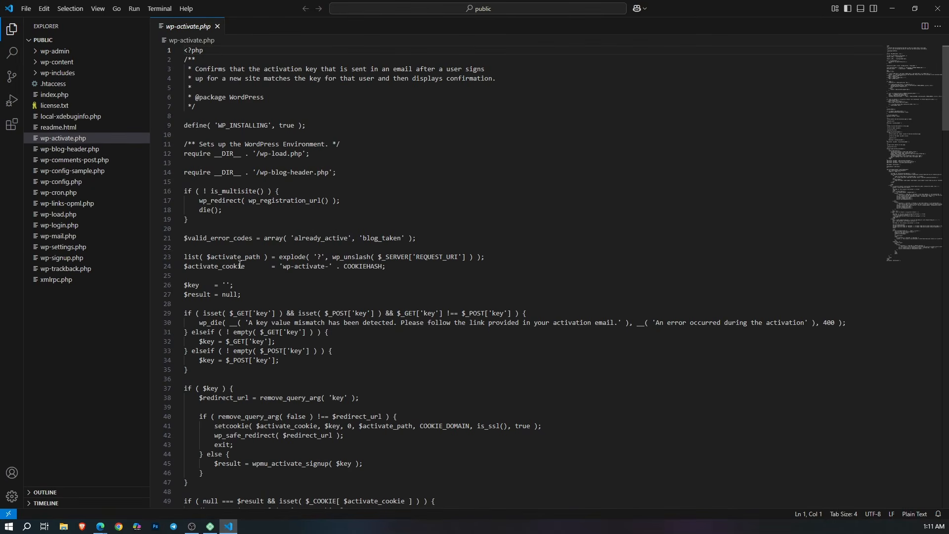
click(81, 148)
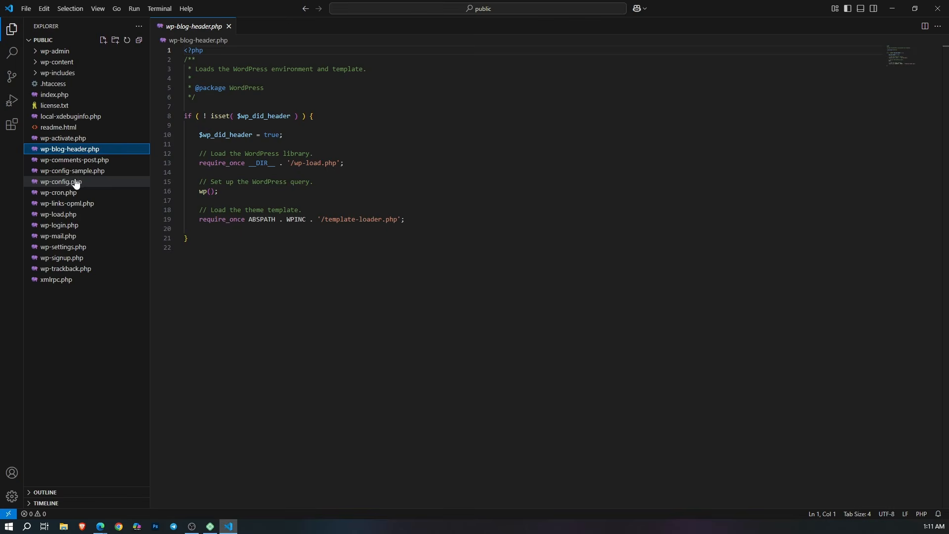
click(73, 183)
scroll(316, 276, down, 1)
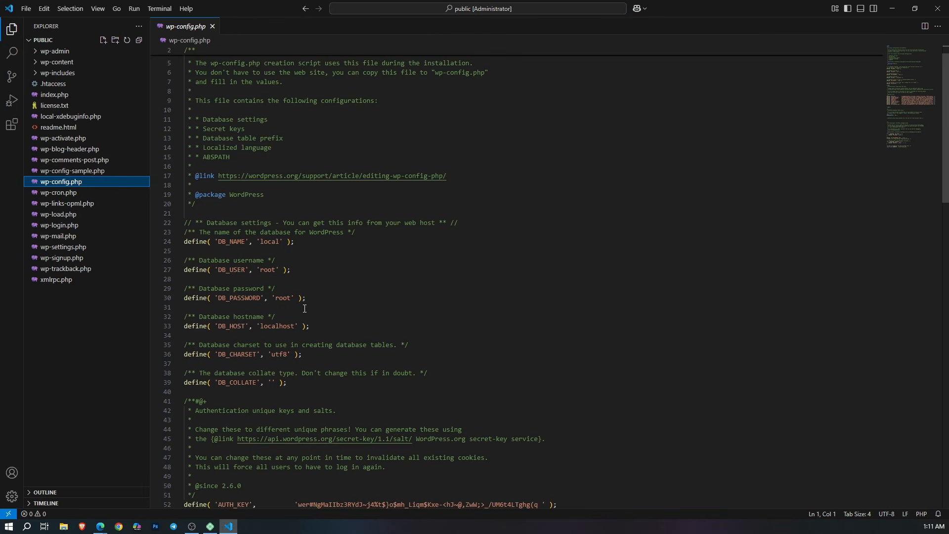
drag(276, 298, 275, 327)
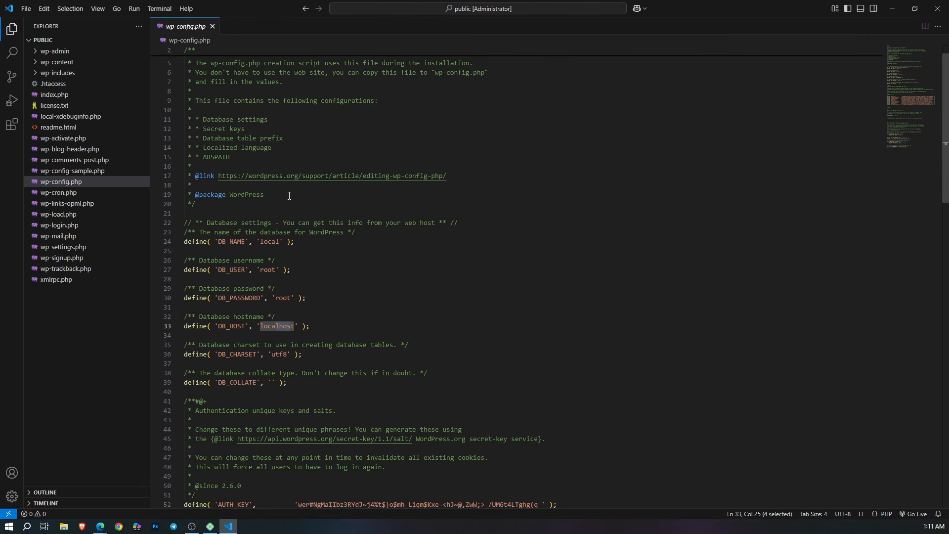
scroll(316, 164, up, 1)
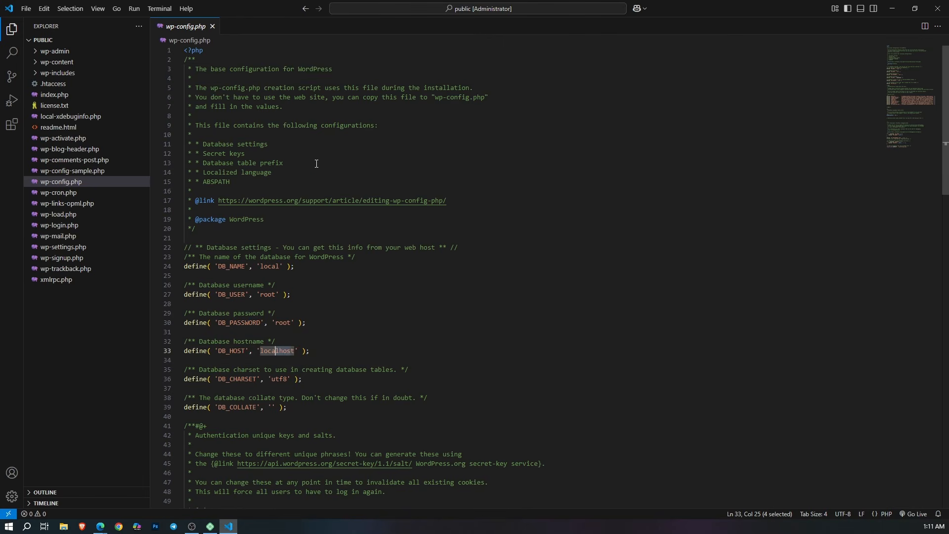
click(938, 9)
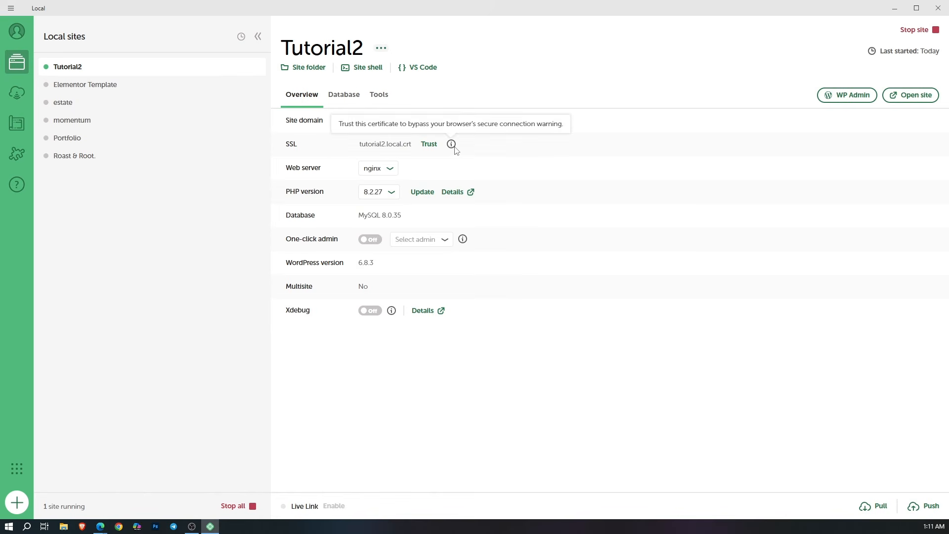
Step: Check the SSL trust hint, and turn on one-click admin for Tutorial2 with the site's administrator account selected
mouse_move(452, 144)
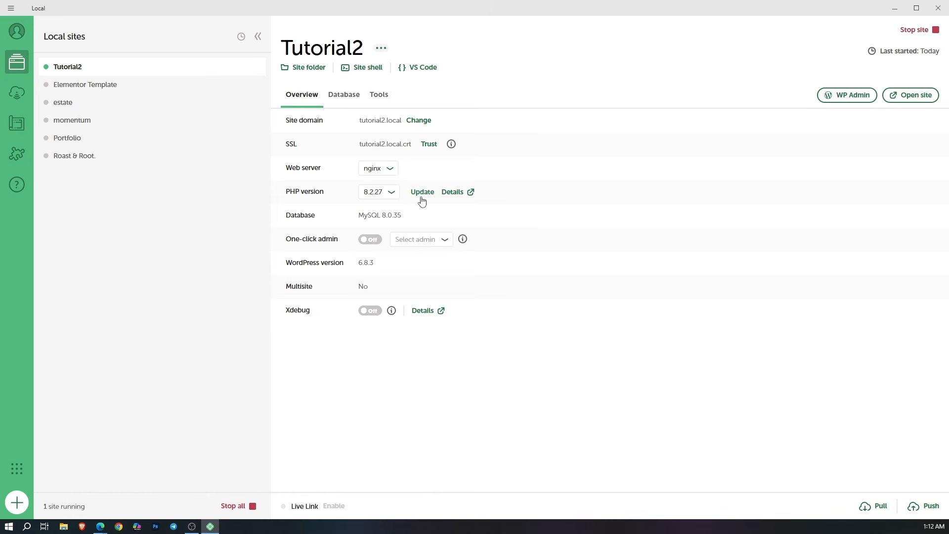
click(368, 240)
click(451, 242)
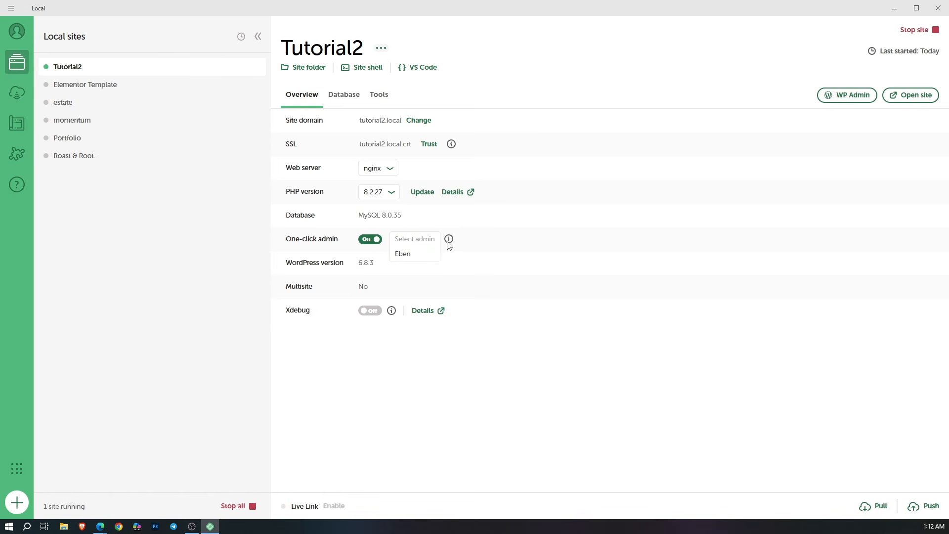
click(411, 260)
Step: Open the WordPress admin and the live Tutorial2 site in the browser, and look over the front page down to its footer
click(842, 98)
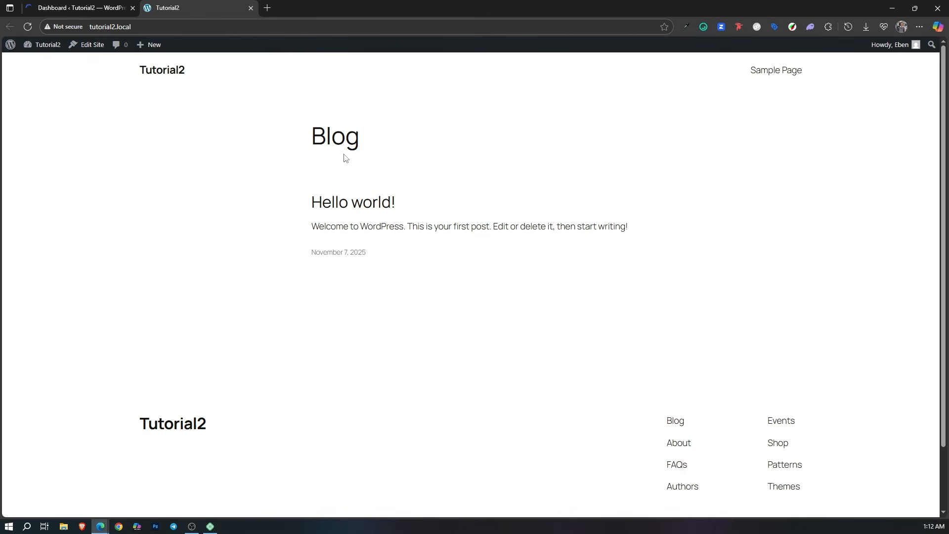
scroll(445, 213, down, 2)
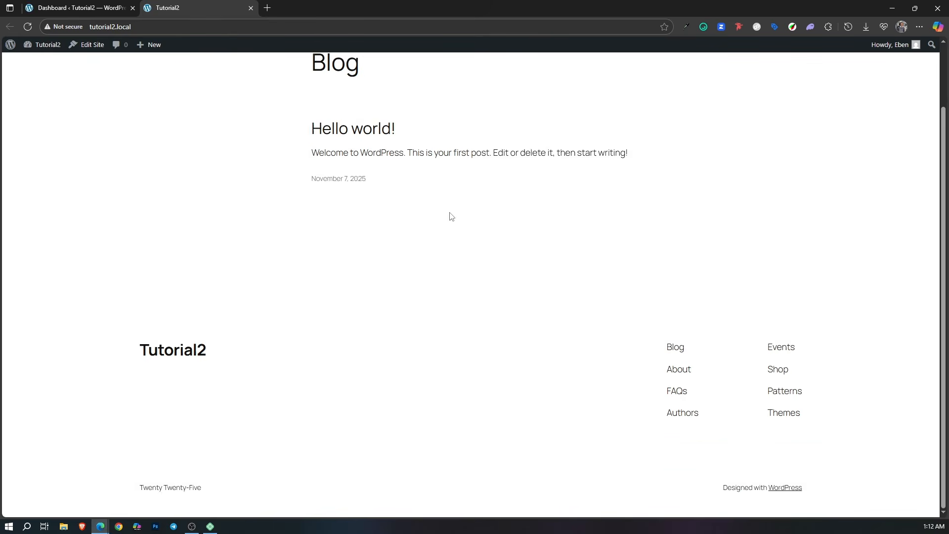
scroll(449, 216, up, 2)
scroll(451, 219, down, 2)
drag(143, 488, 193, 488)
click(297, 508)
Step: Switch to the Tutorial2 WordPress dashboard and look at its Plugins and Appearance options
click(44, 4)
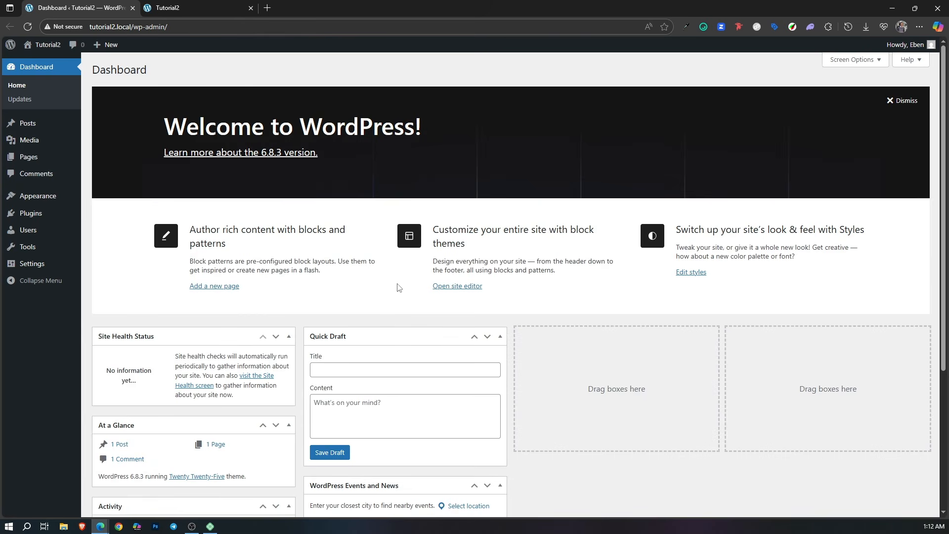
mouse_move(60, 221)
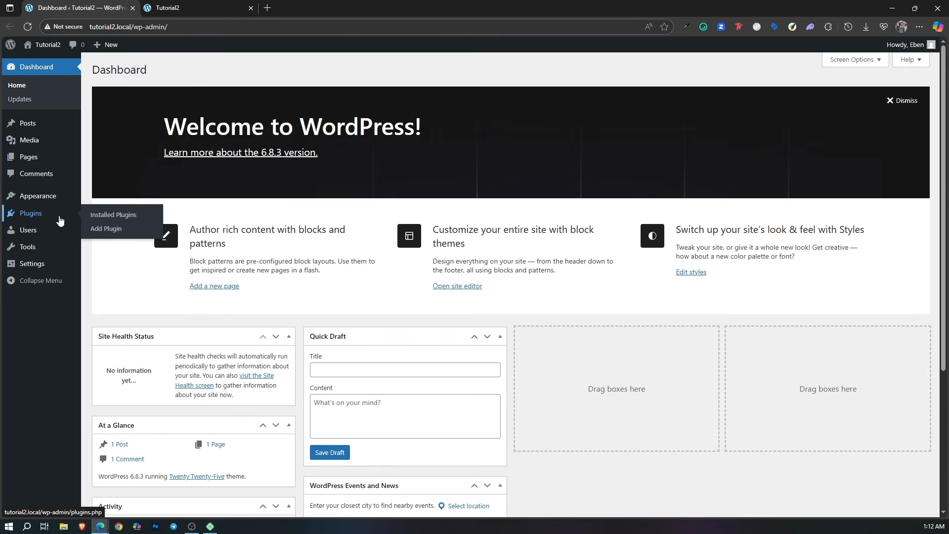
mouse_move(51, 198)
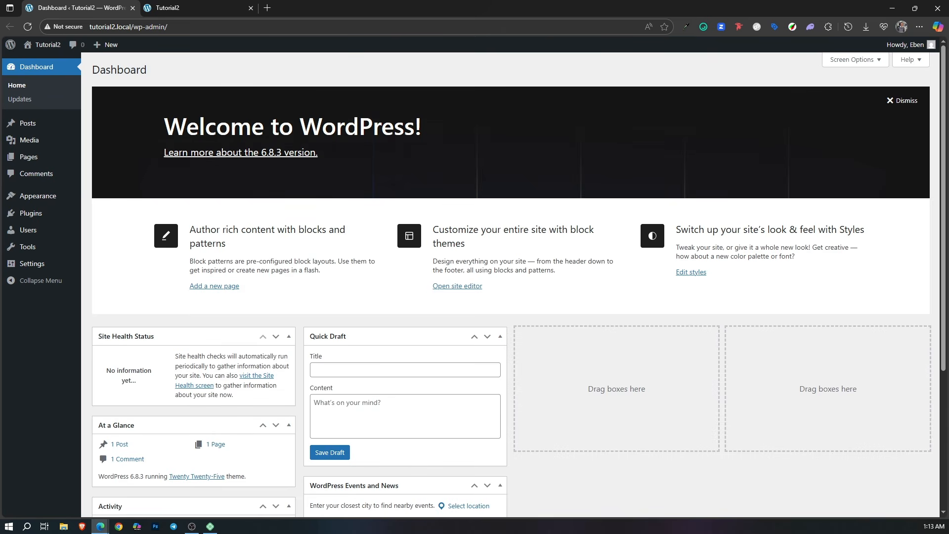
click(192, 526)
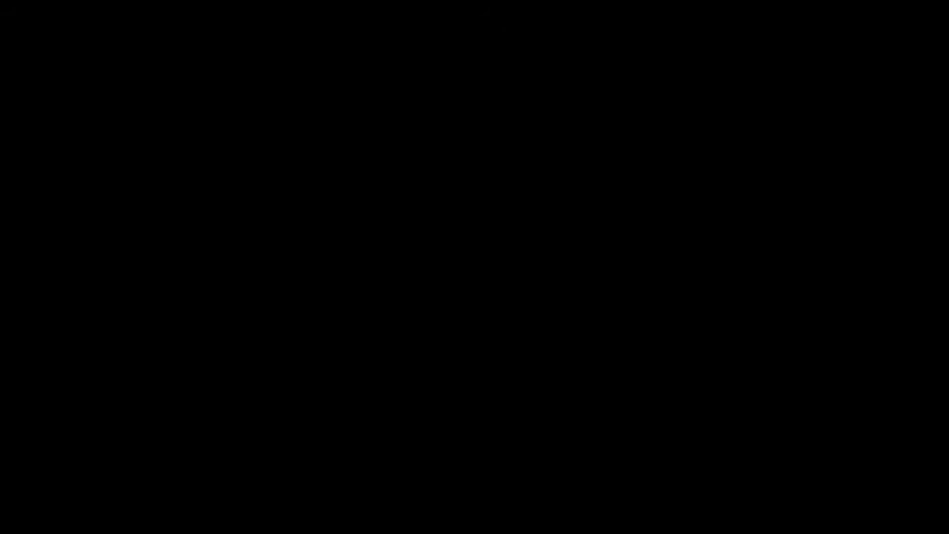